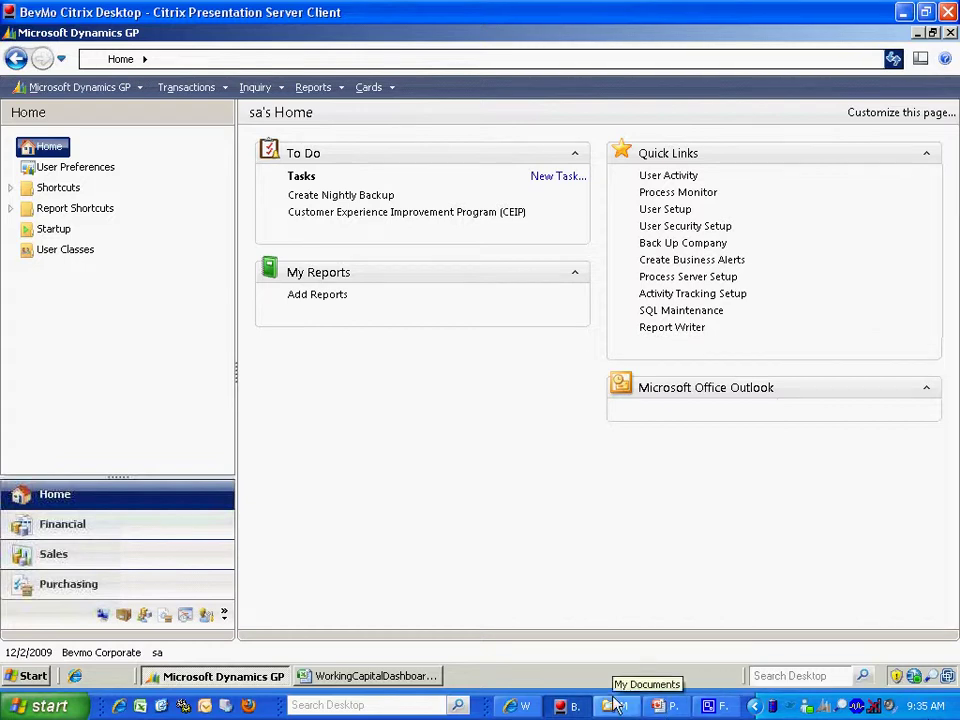
In Administration's Other Reports list, filter the reports by 'account'
click(101, 616)
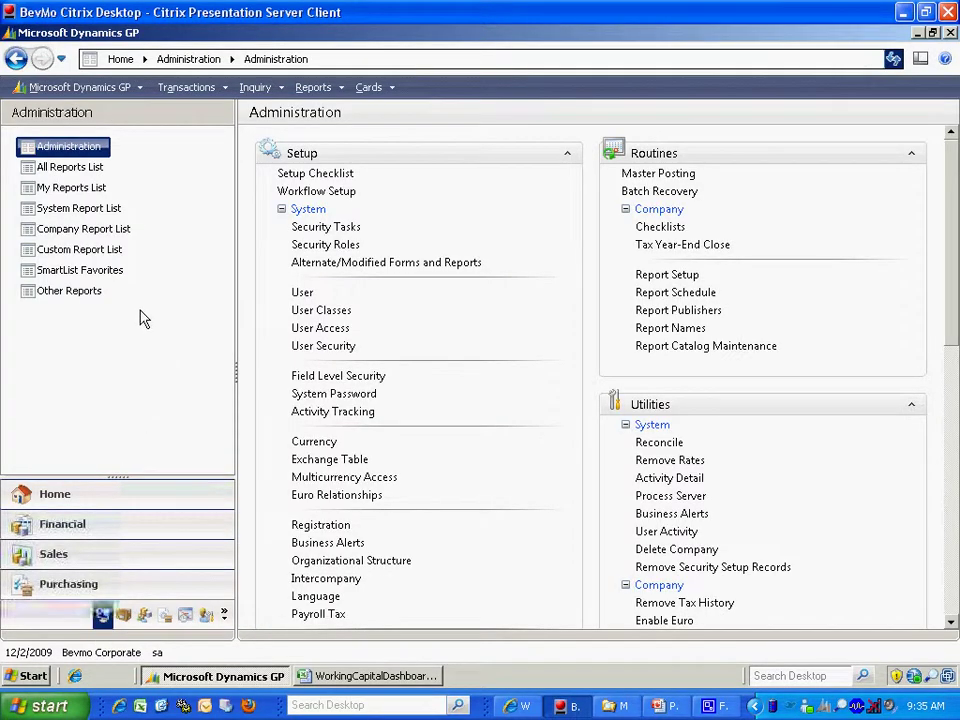
click(67, 293)
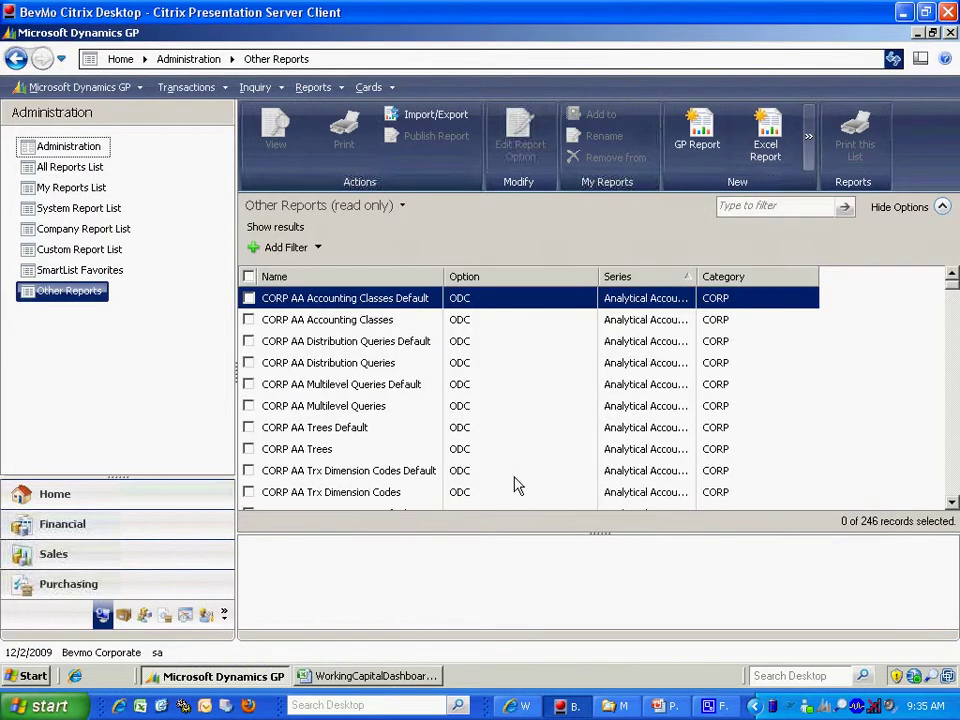
click(737, 213)
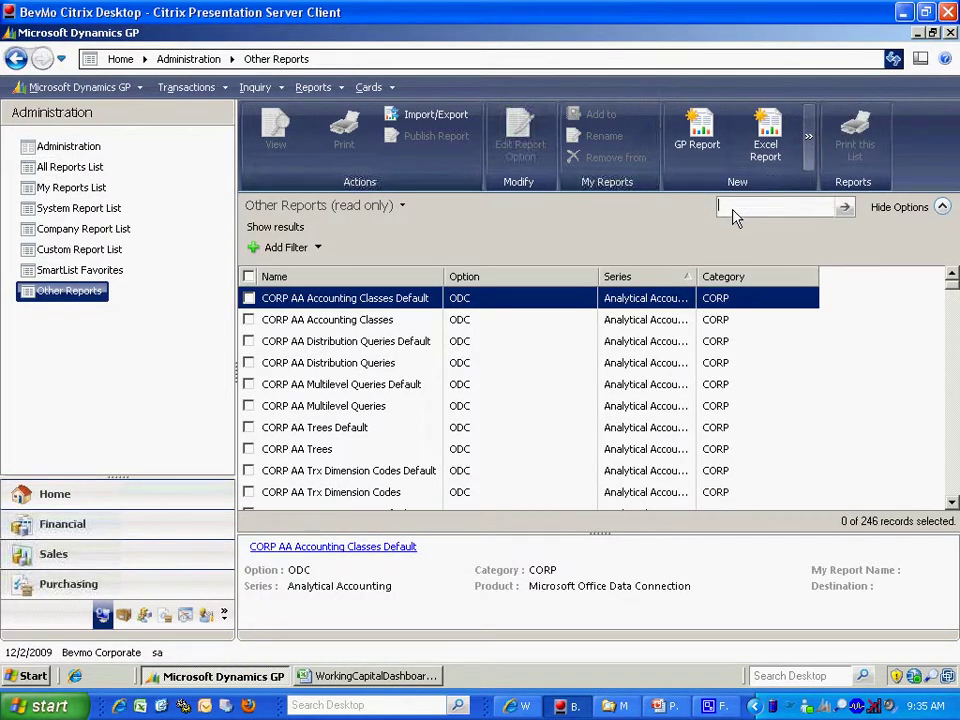
text(account)
click(845, 207)
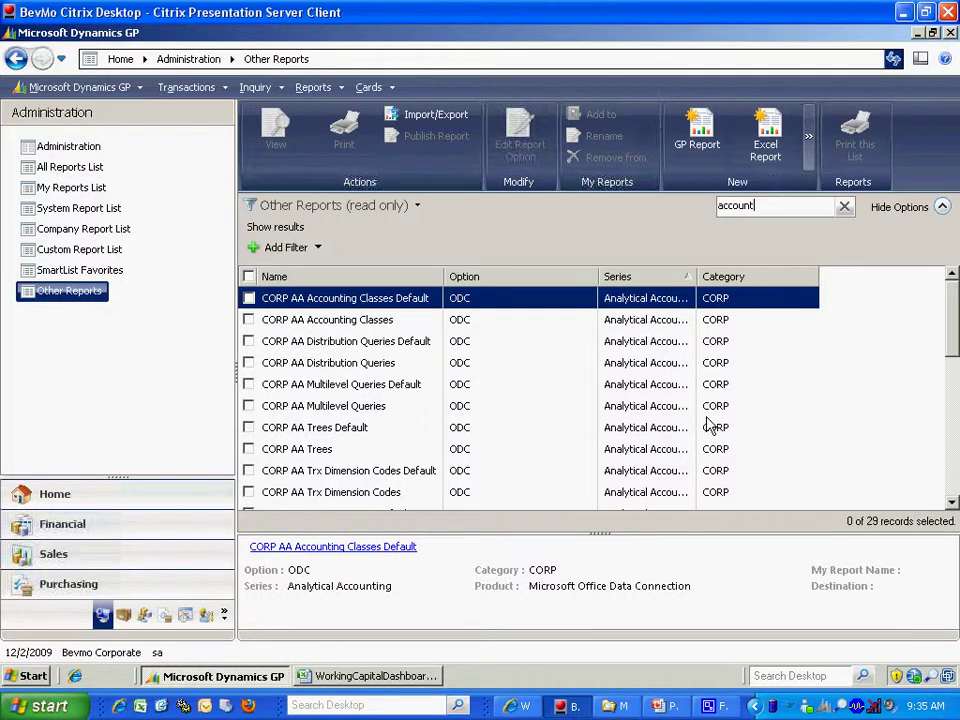
Select the CORP AccountSummary report and view it in Excel
click(950, 458)
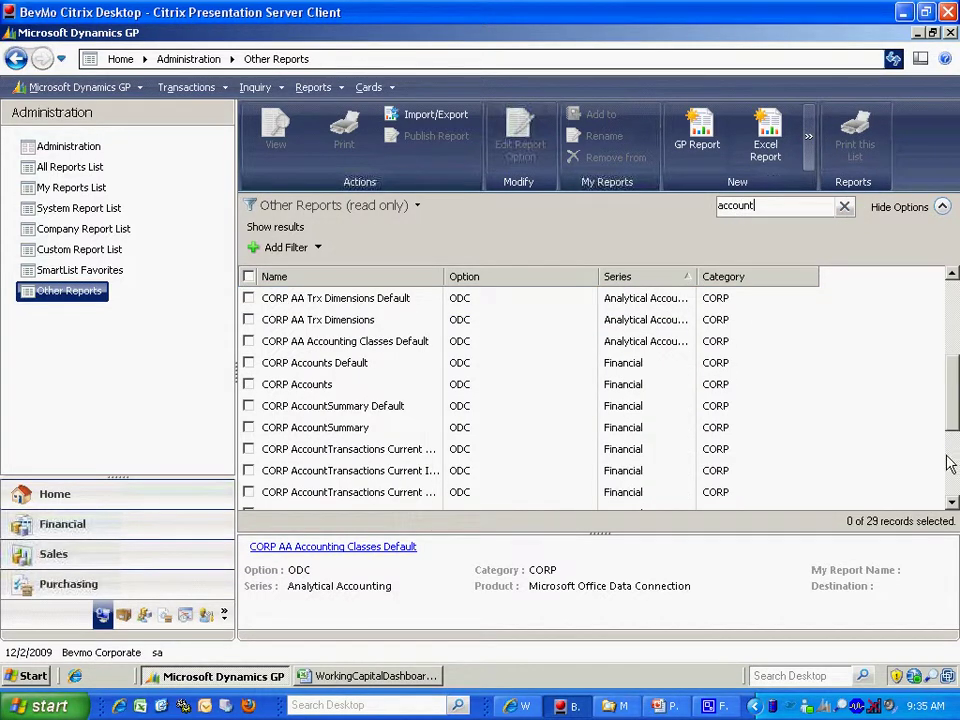
click(250, 428)
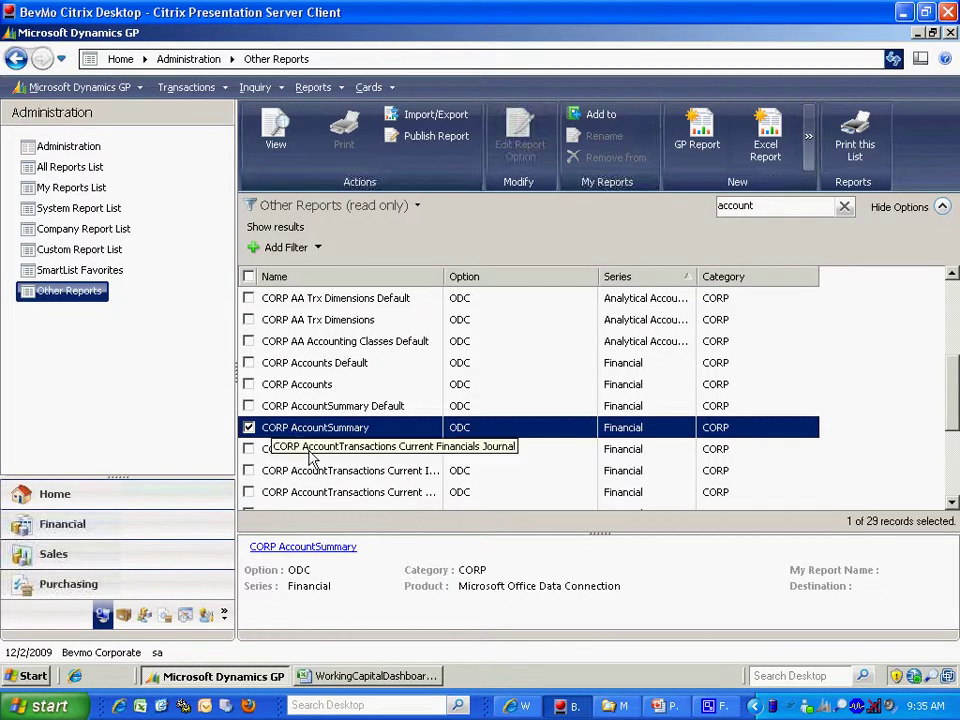
click(275, 132)
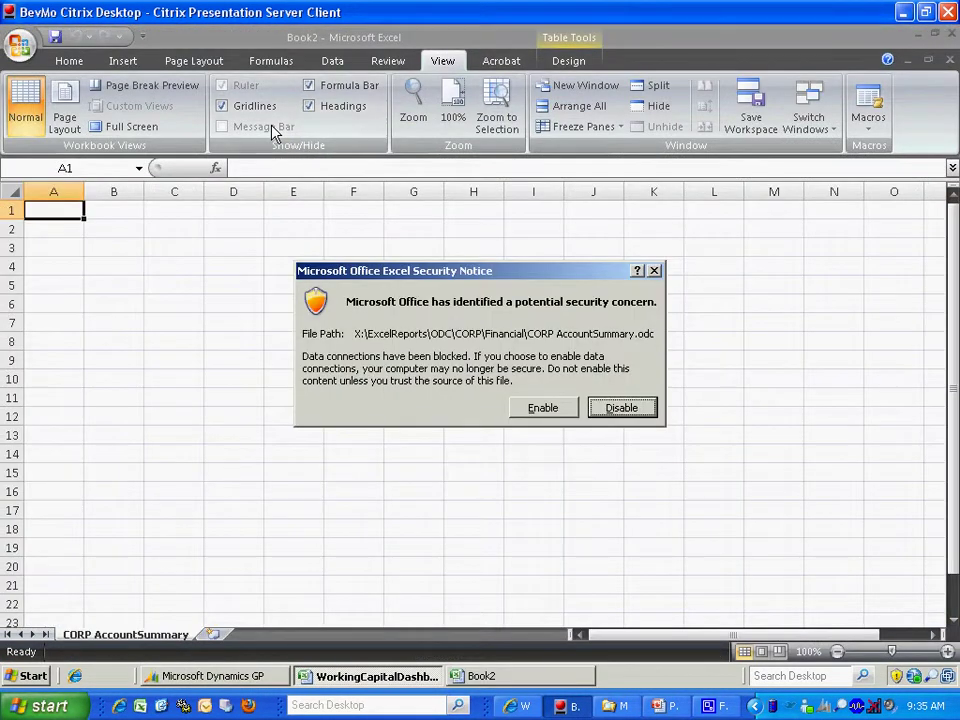
Enable the data connection, sign in with a SQL login instead of trusted connection, and review the imported CORP AccountSummary rows in Book2
click(540, 416)
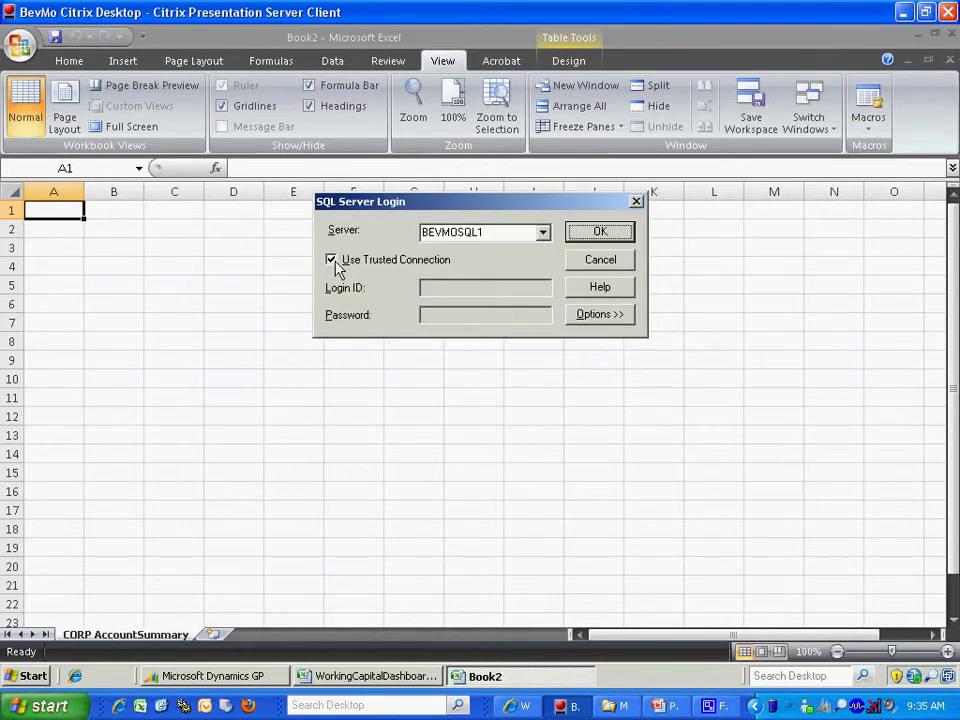
click(333, 261)
click(437, 298)
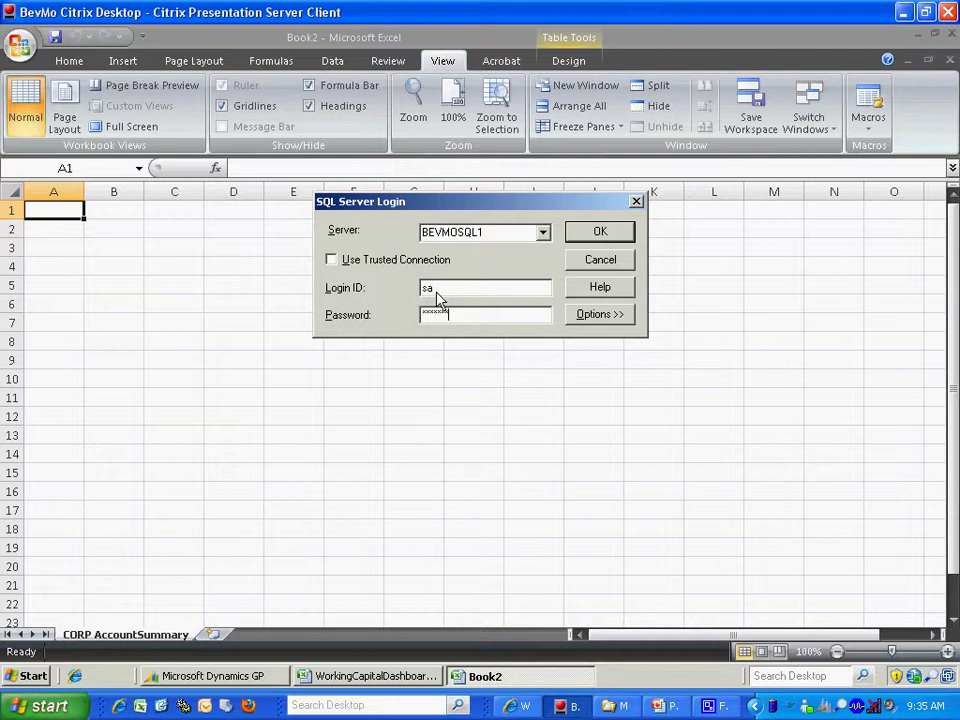
key(Return)
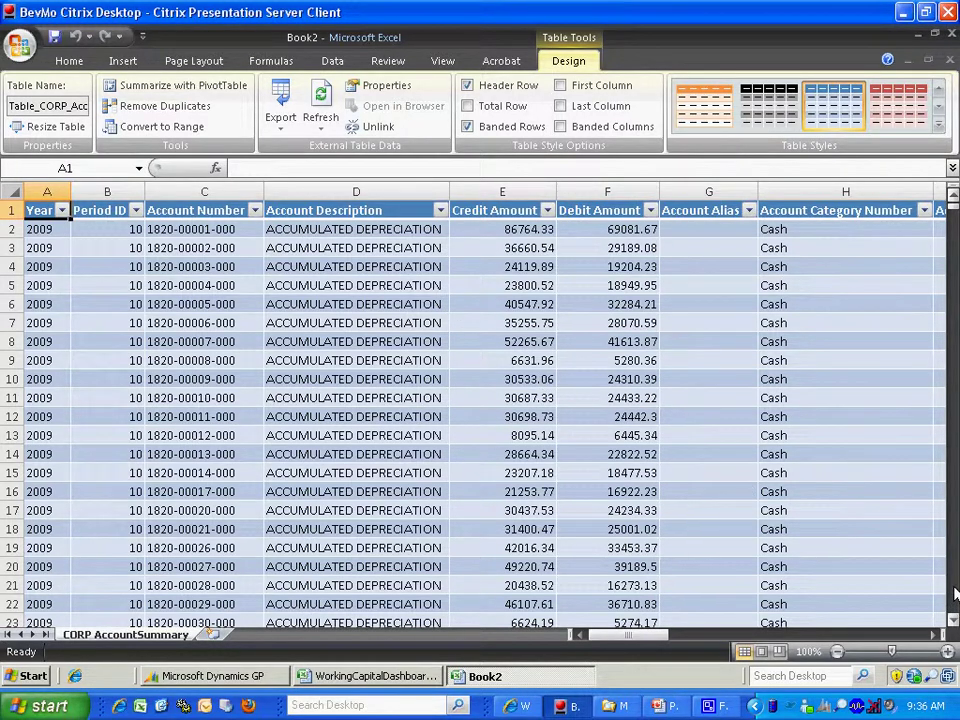
scroll(955, 594, down, 20)
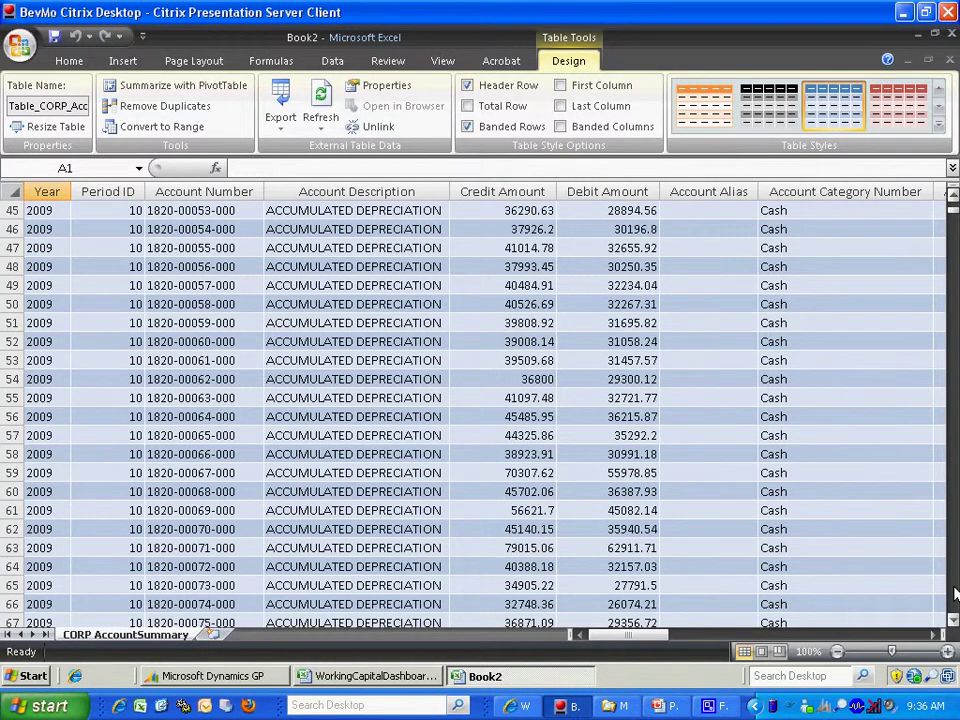
scroll(955, 594, down, 20)
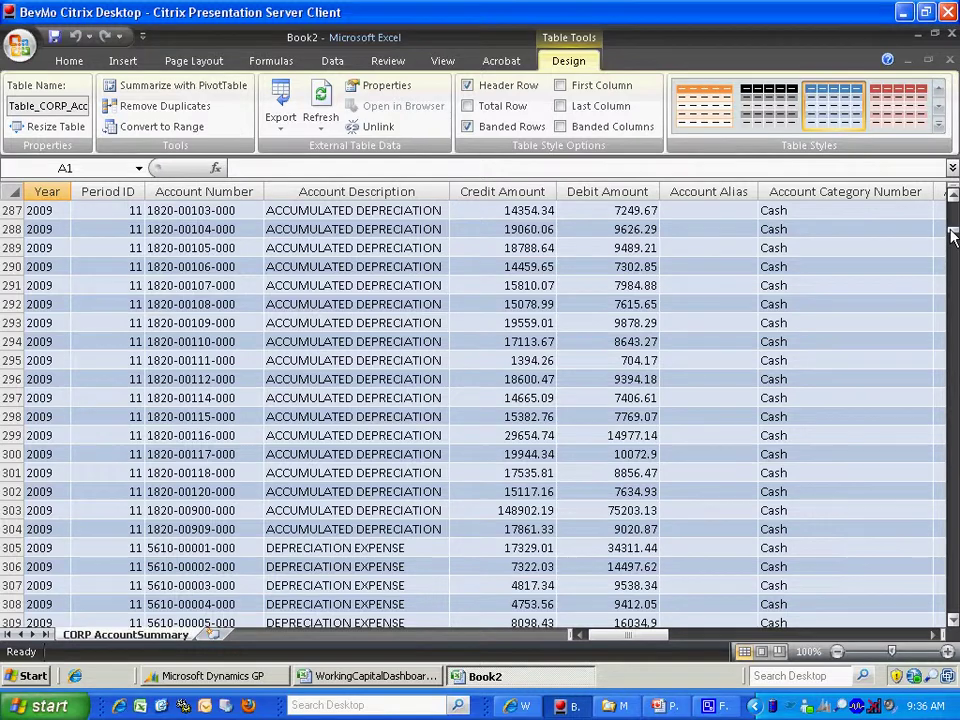
drag(953, 228, 953, 587)
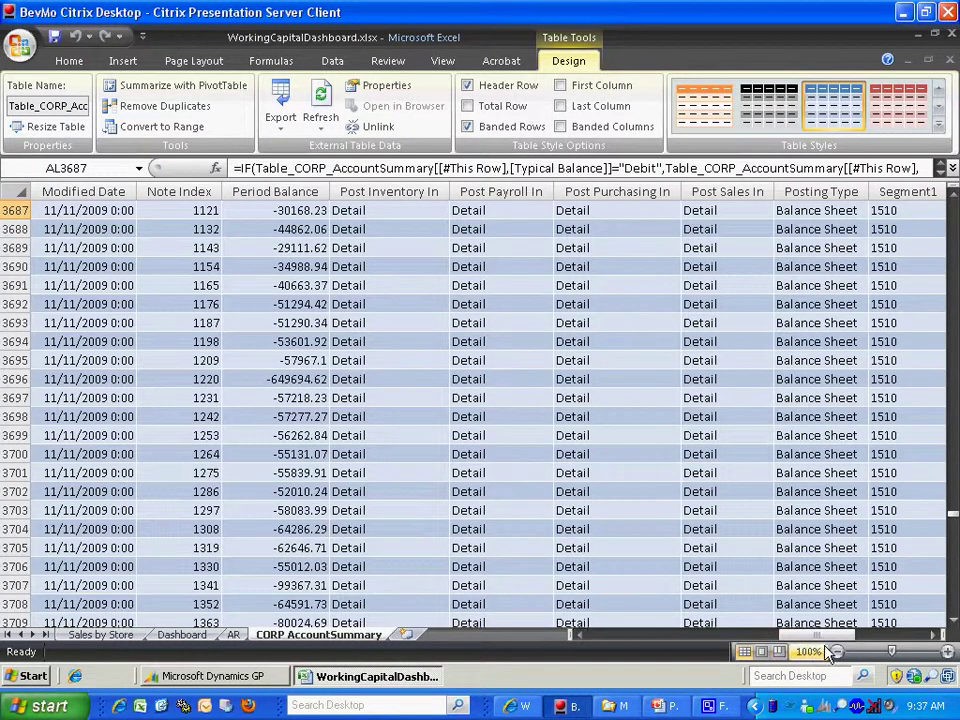
Scroll right to the ReportBalance and PeriodName columns and inspect the PeriodName formula
drag(818, 641, 885, 641)
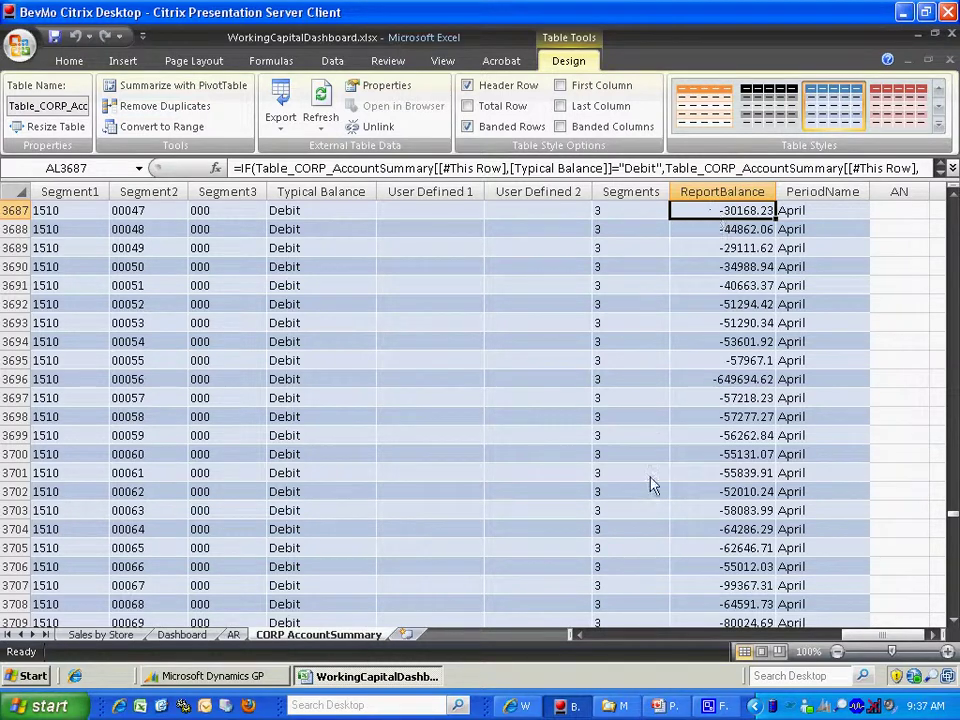
click(803, 215)
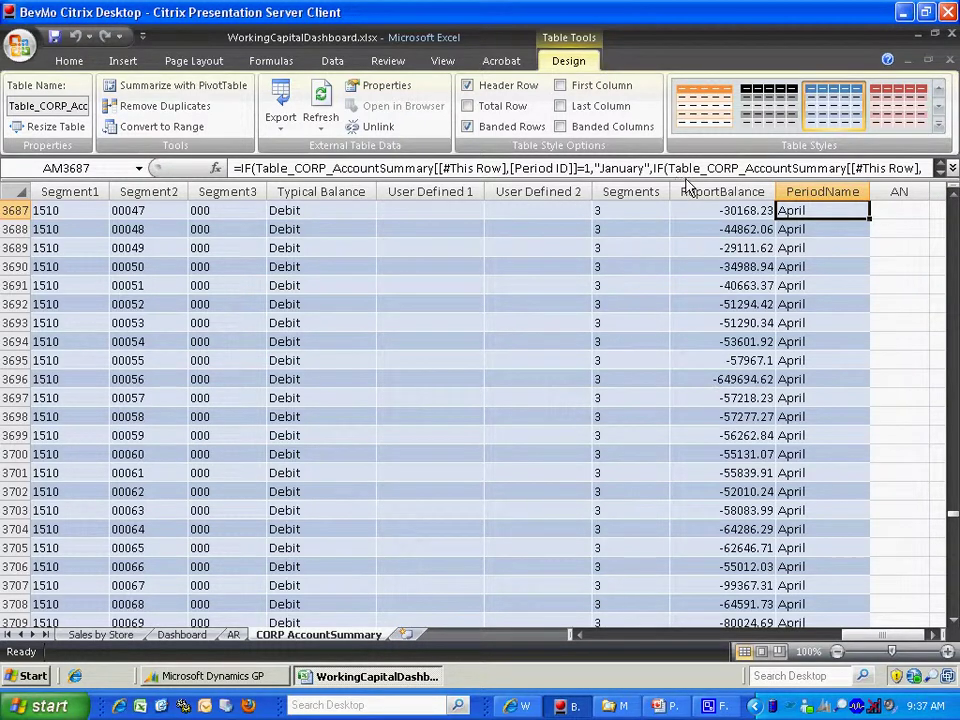
On the AR sheet, check the pivot's field list and Segment1 1300 filter, then select a May value
click(236, 636)
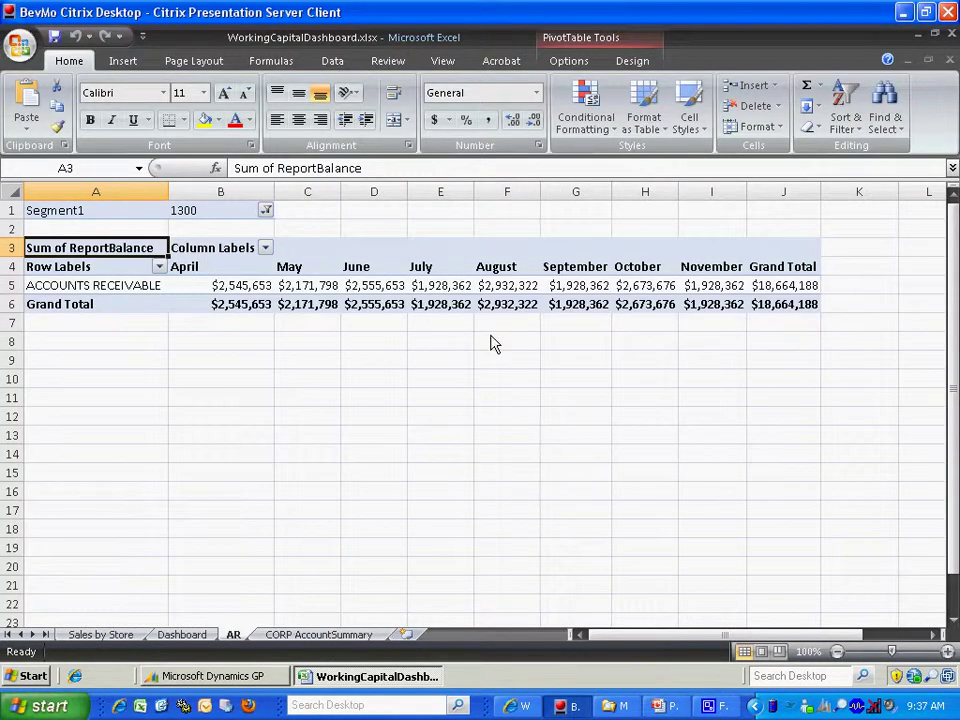
click(125, 63)
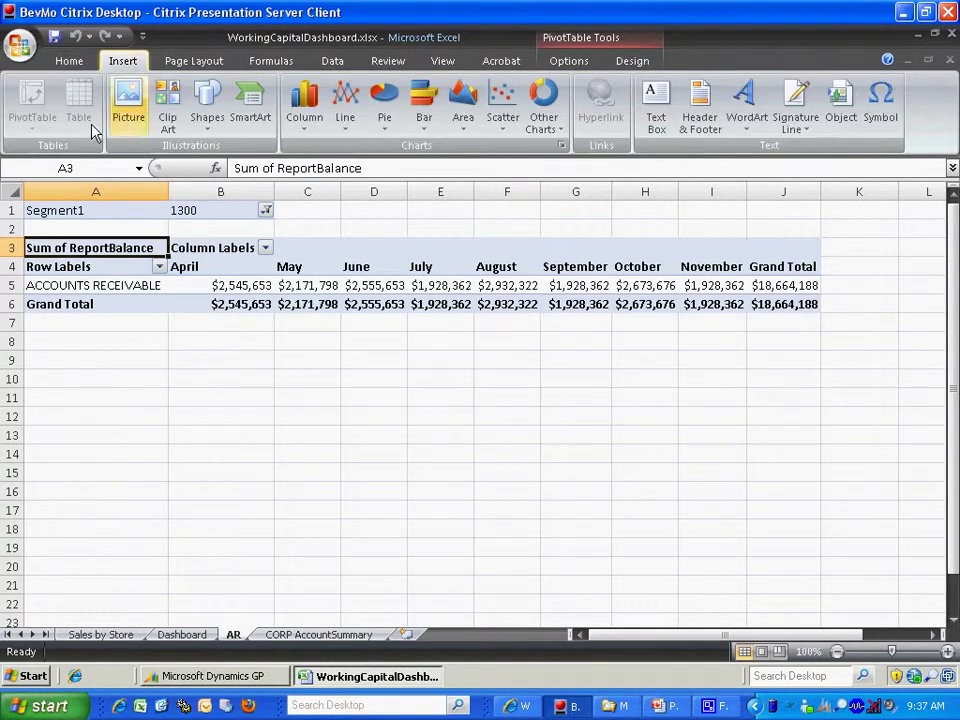
right_click(396, 289)
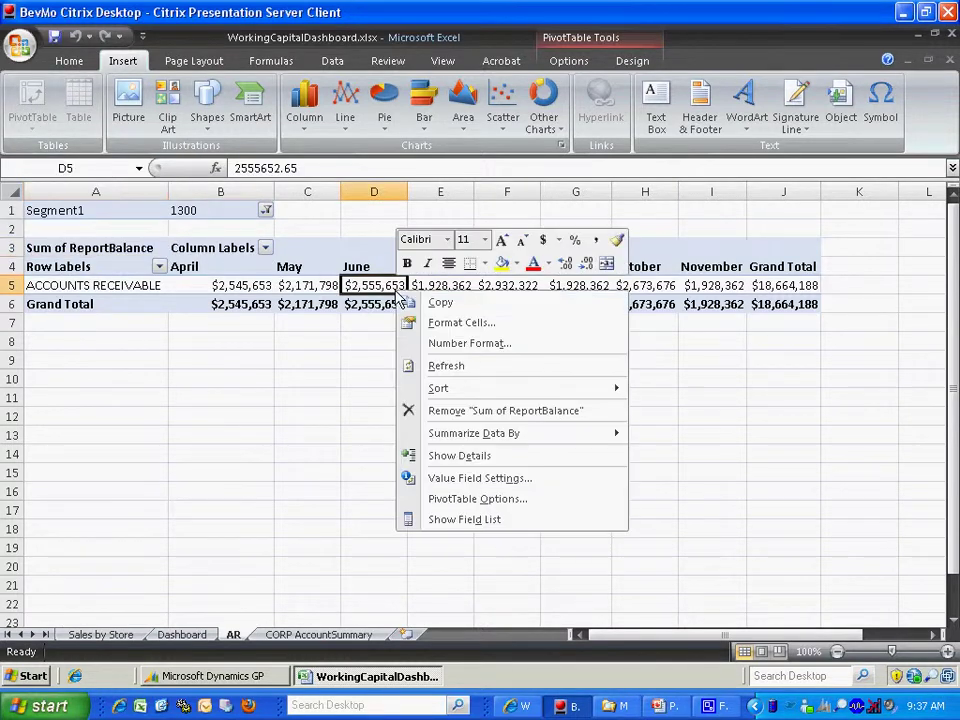
click(461, 520)
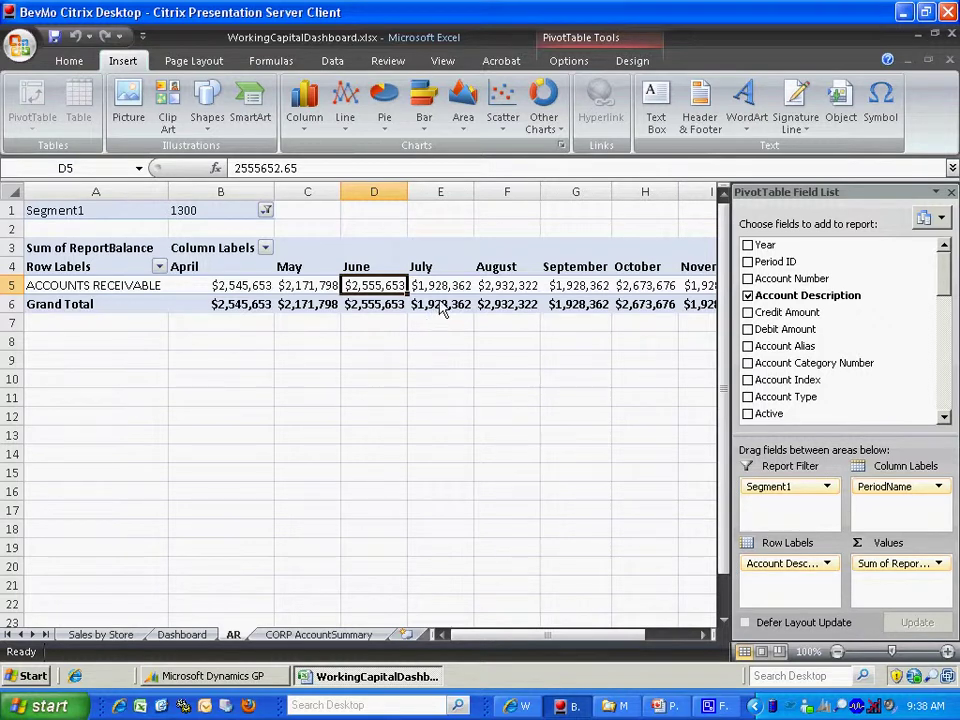
mouse_move(440, 313)
click(265, 211)
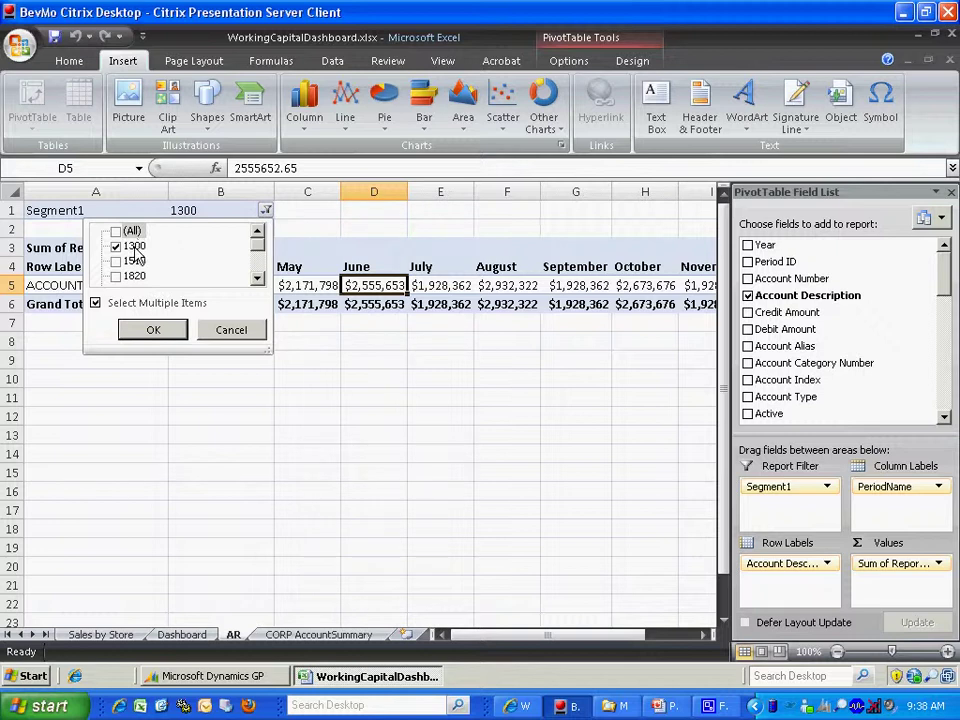
click(234, 336)
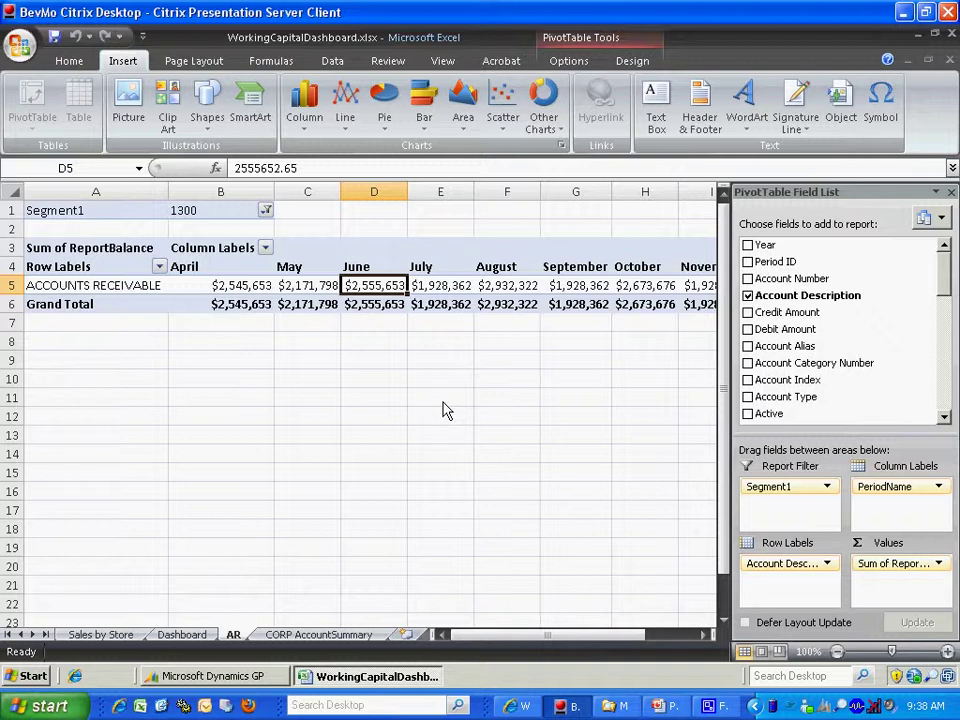
click(322, 267)
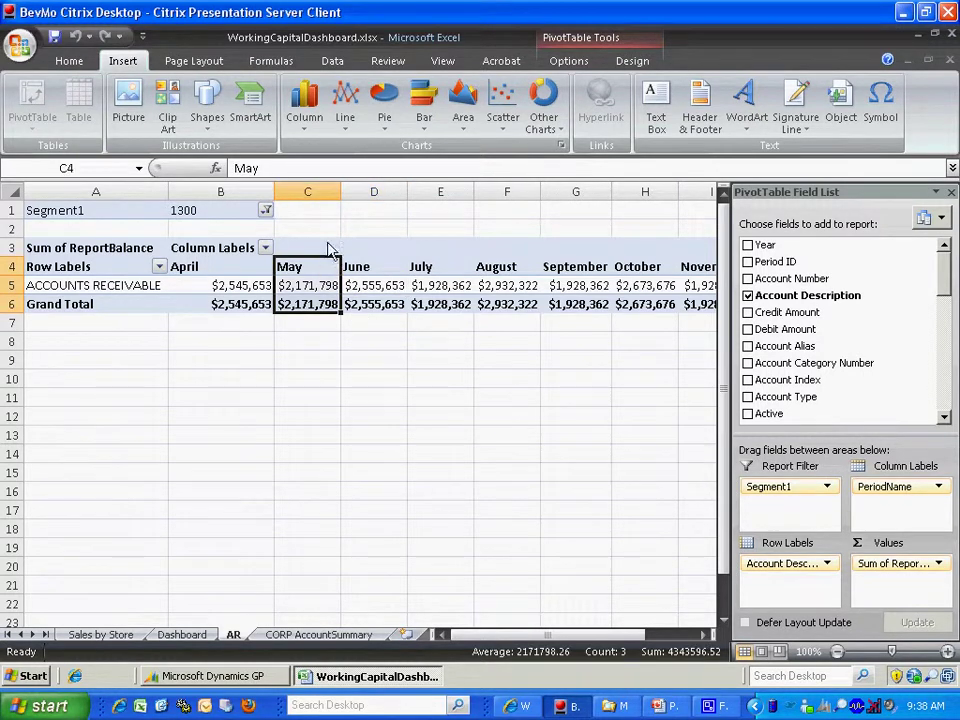
Insert a clustered column chart of the AR pivot, then reposition and widen it
click(313, 119)
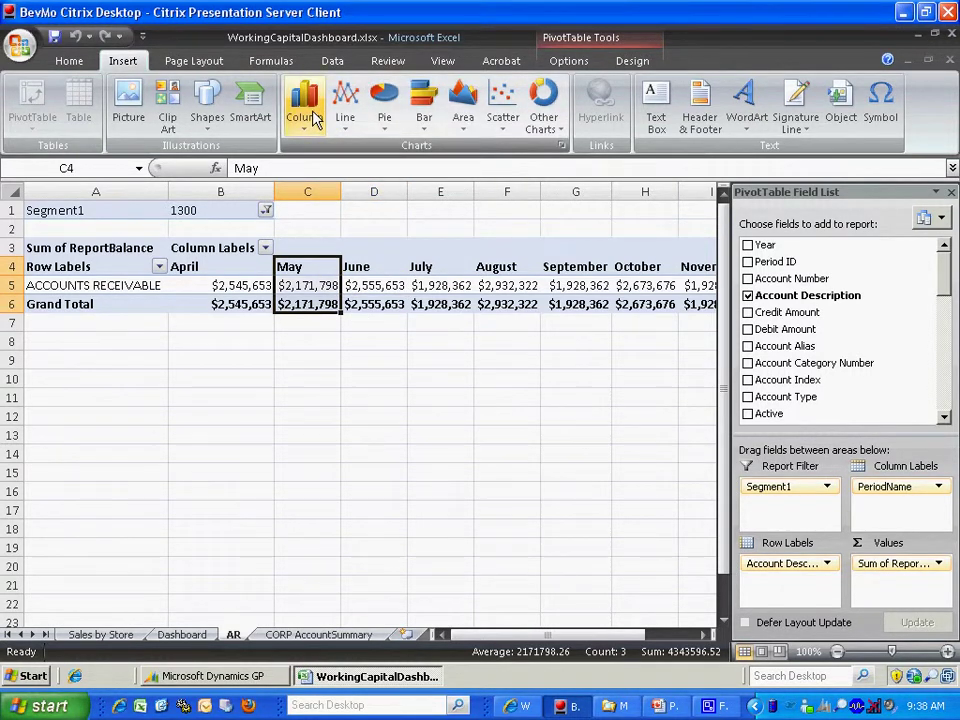
click(306, 186)
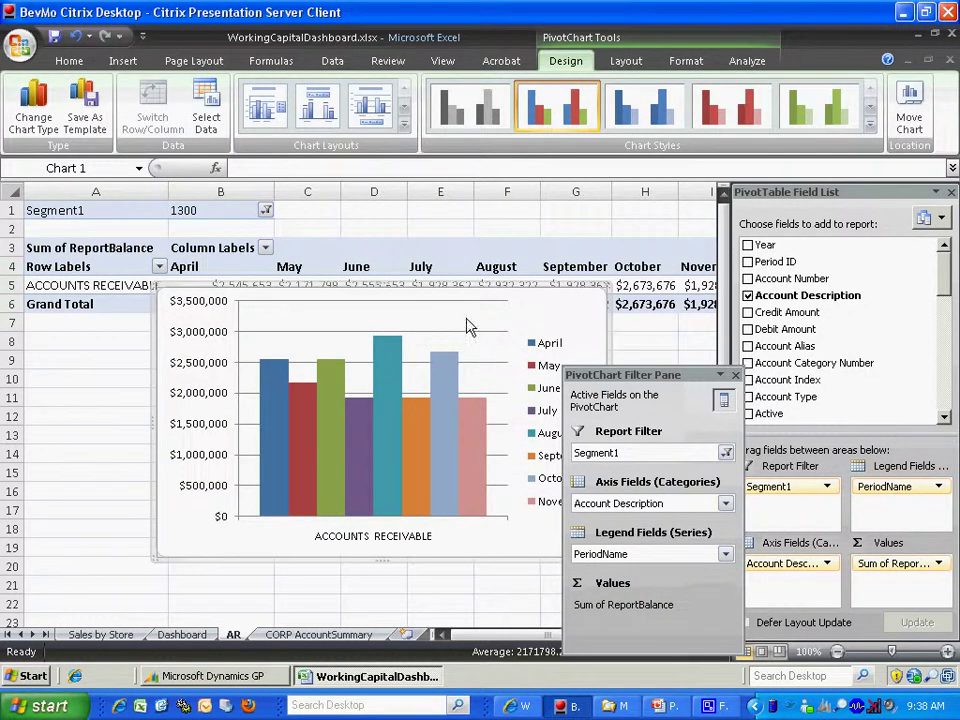
drag(445, 293, 343, 294)
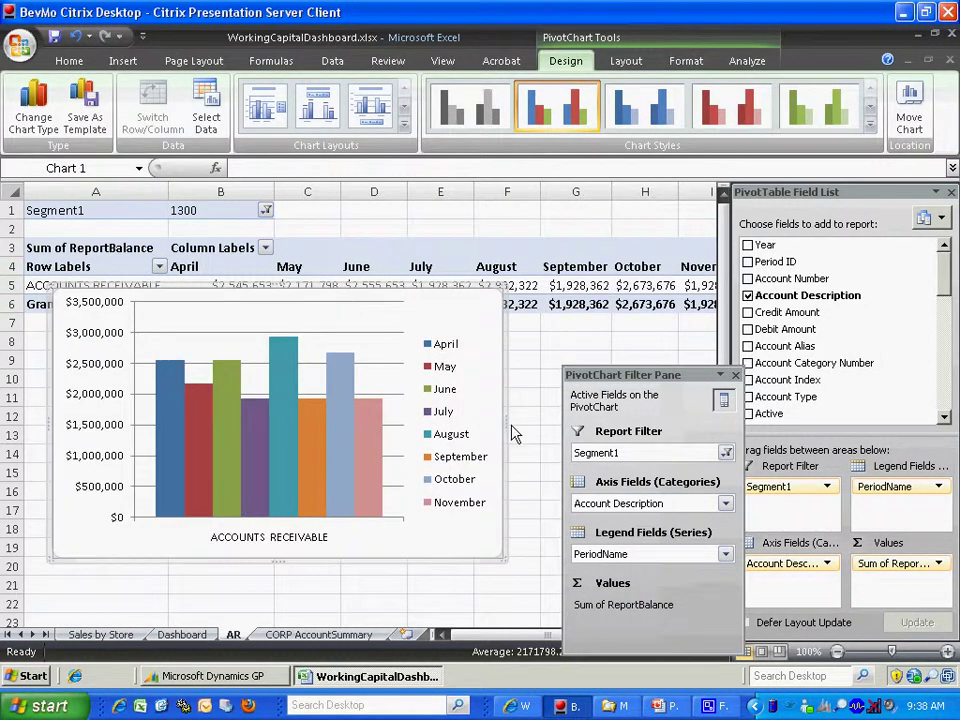
drag(505, 433, 553, 433)
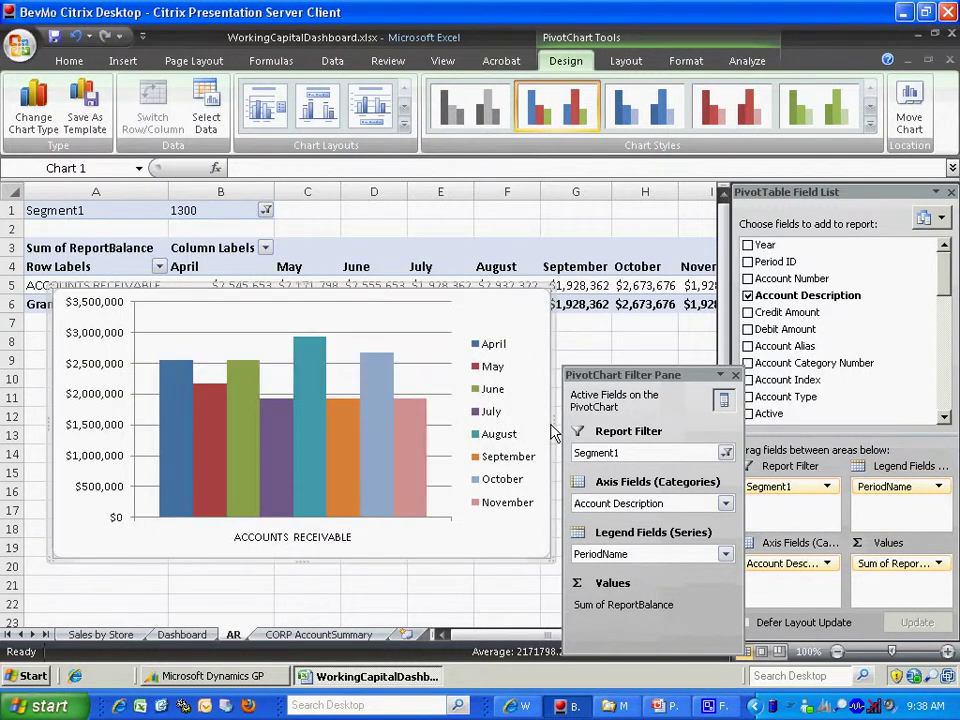
Move the chart as an object onto the Dashboard sheet
right_click(388, 552)
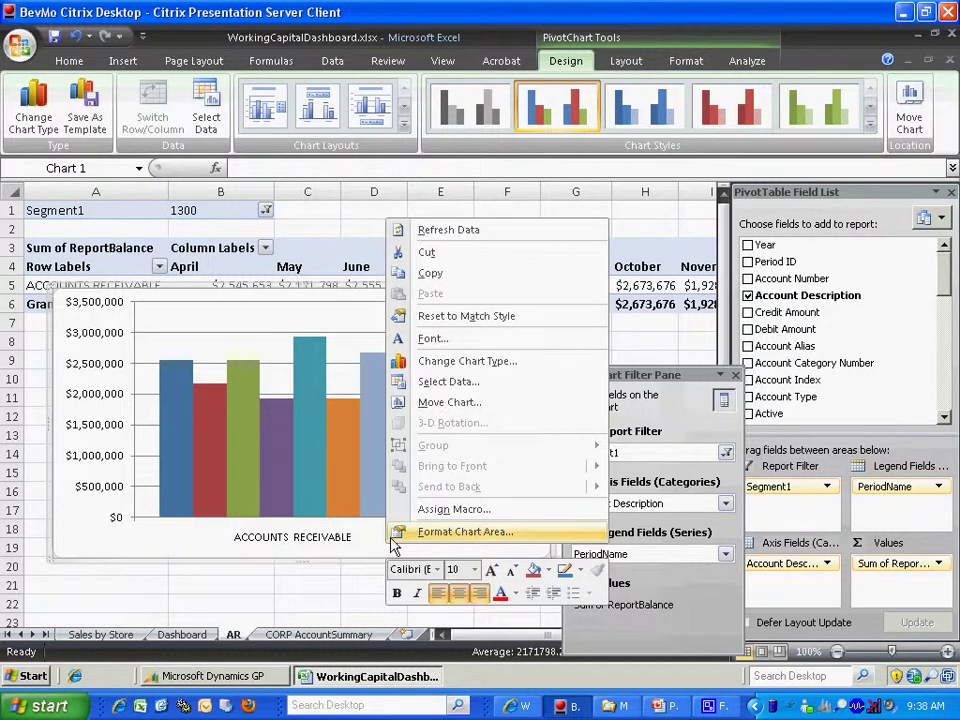
click(449, 403)
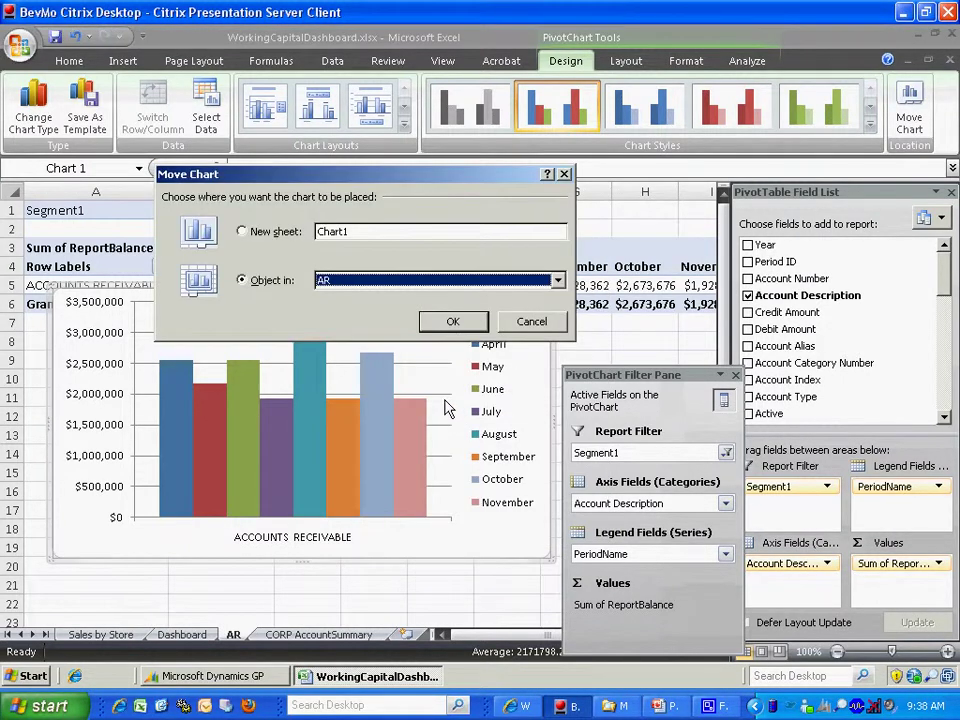
click(243, 232)
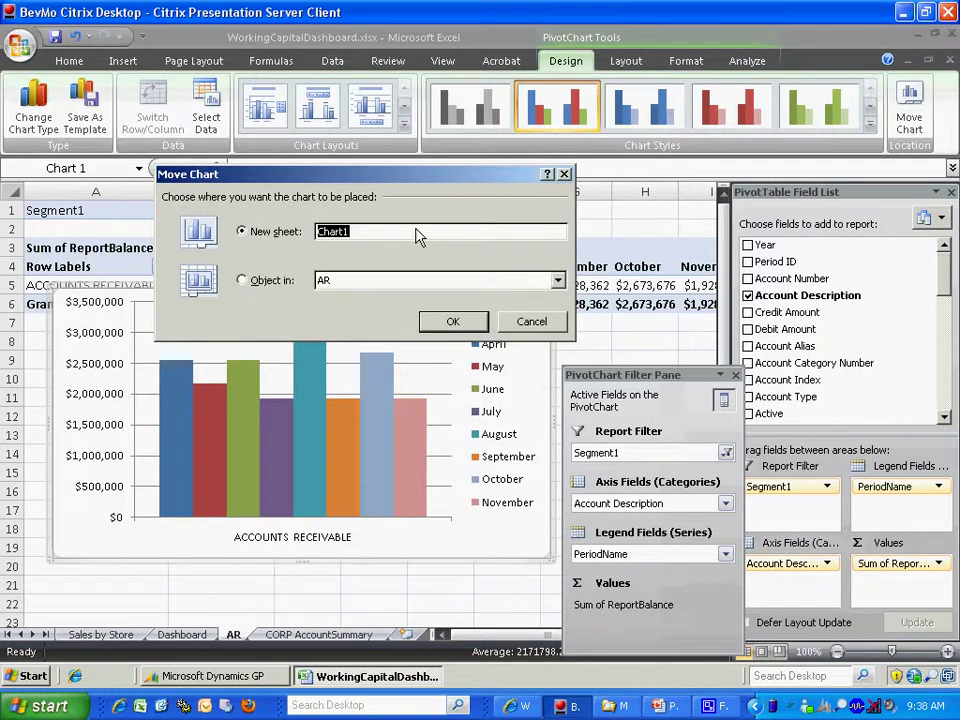
click(262, 282)
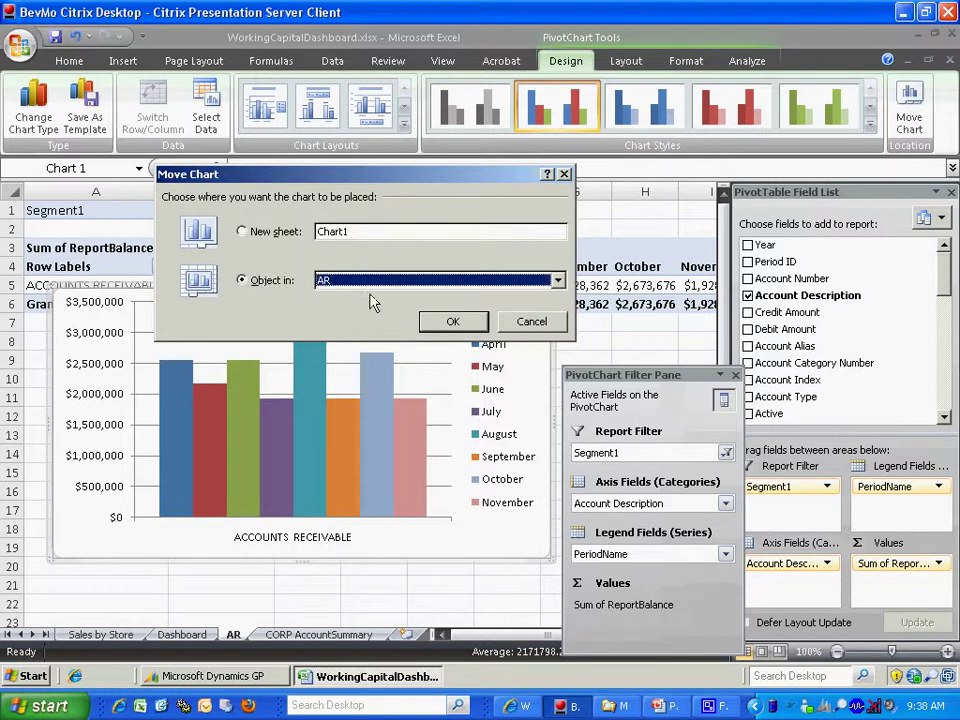
click(557, 281)
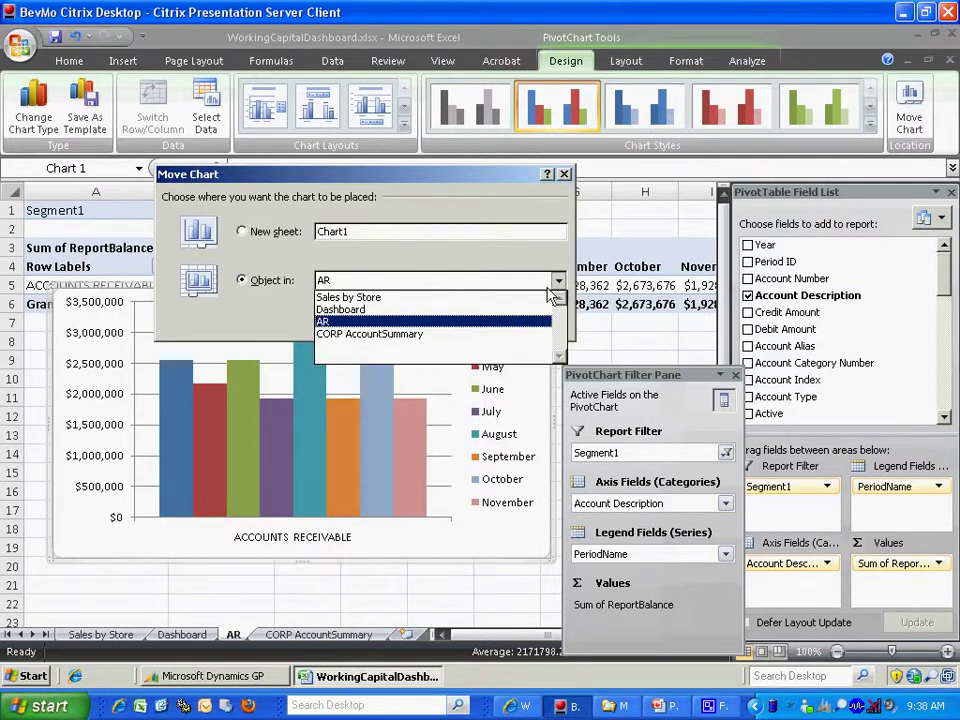
click(370, 310)
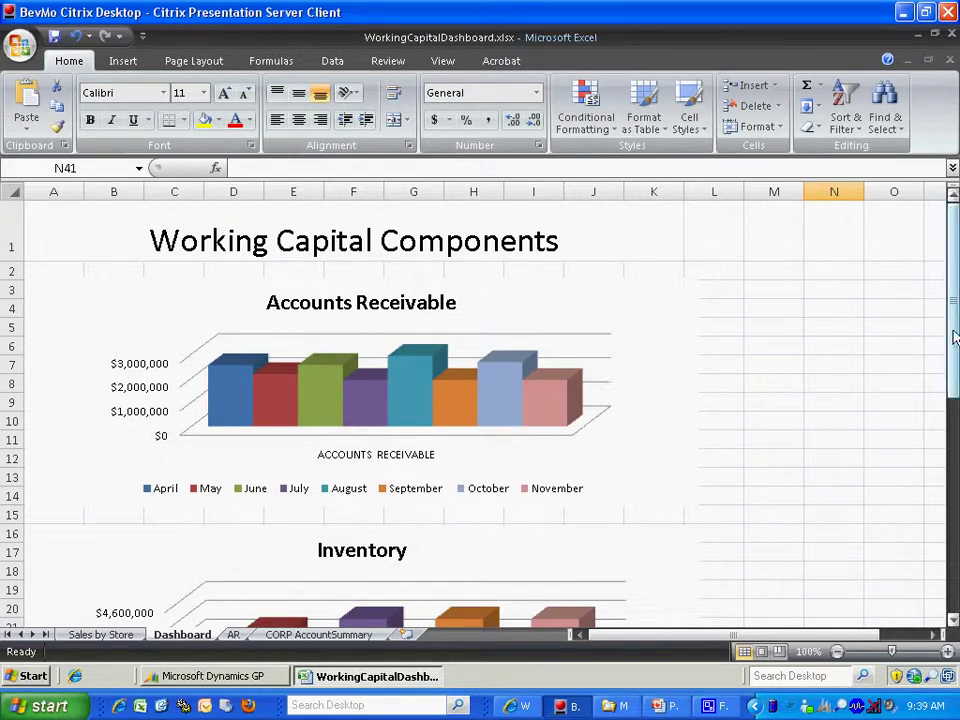
Scroll the Dashboard sheet to check the Accounts Receivable and Inventory charts, then show the Data commands
drag(954, 338, 954, 502)
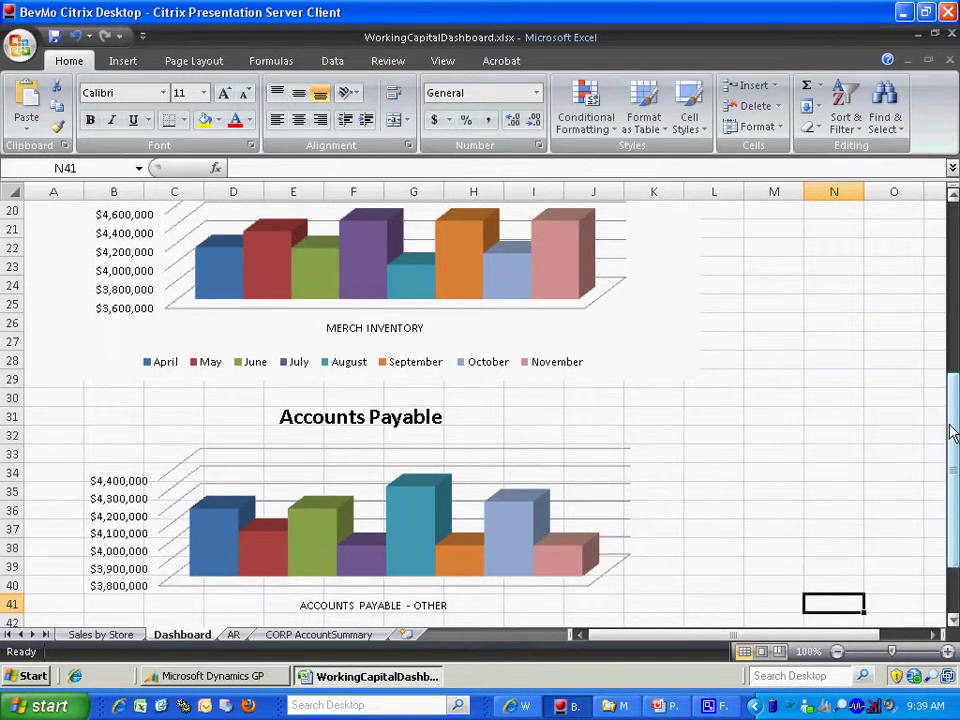
drag(952, 432, 940, 245)
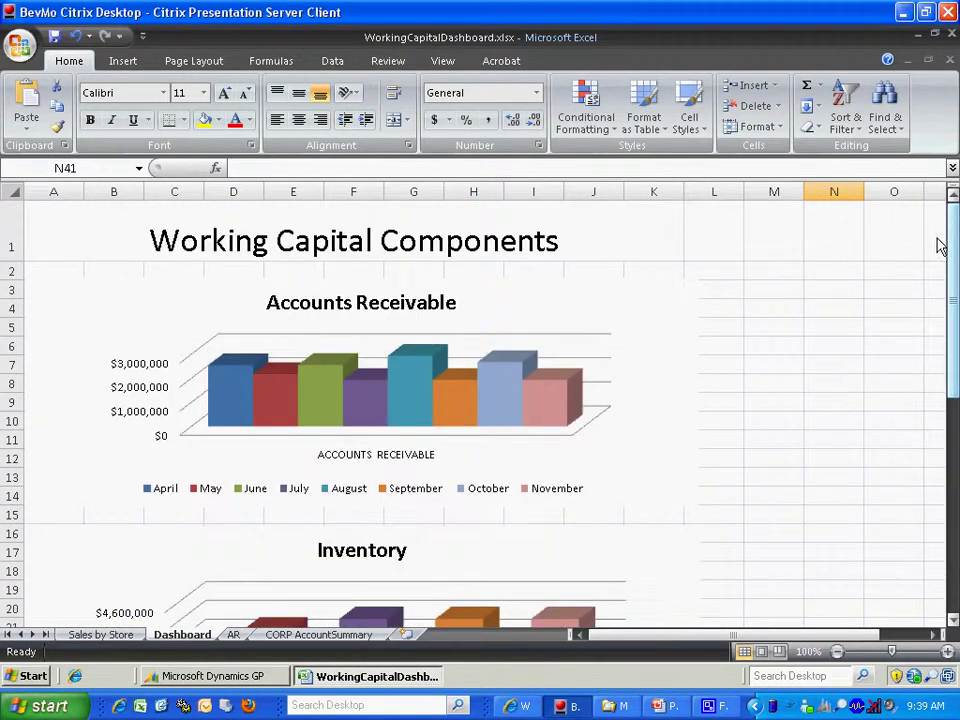
click(332, 60)
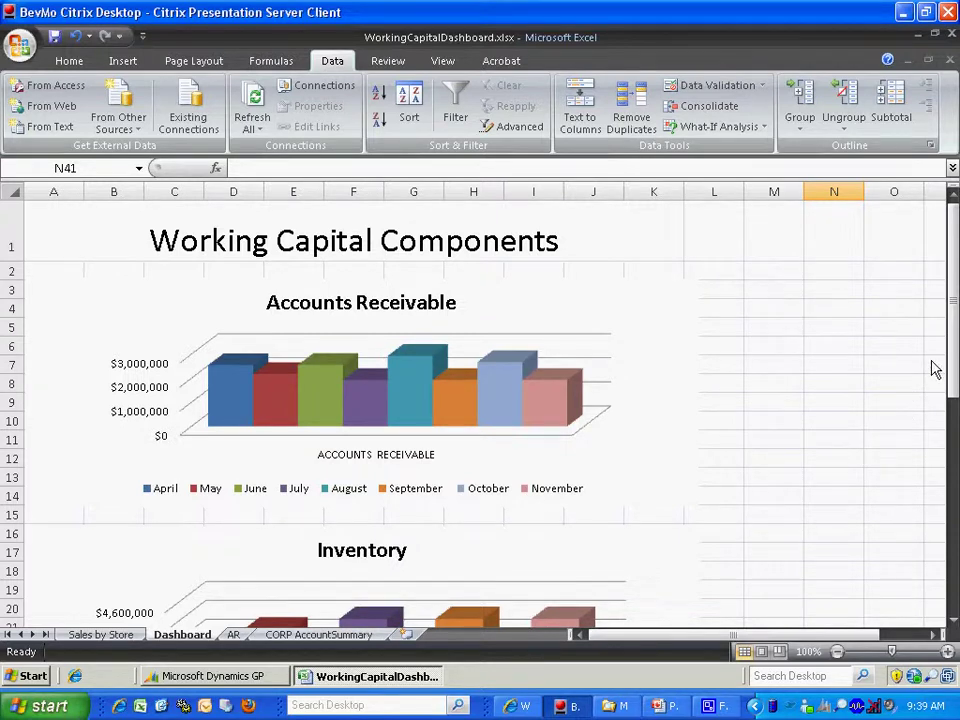
Turn off gridlines, headings and the formula bar on the Dashboard sheet
click(441, 63)
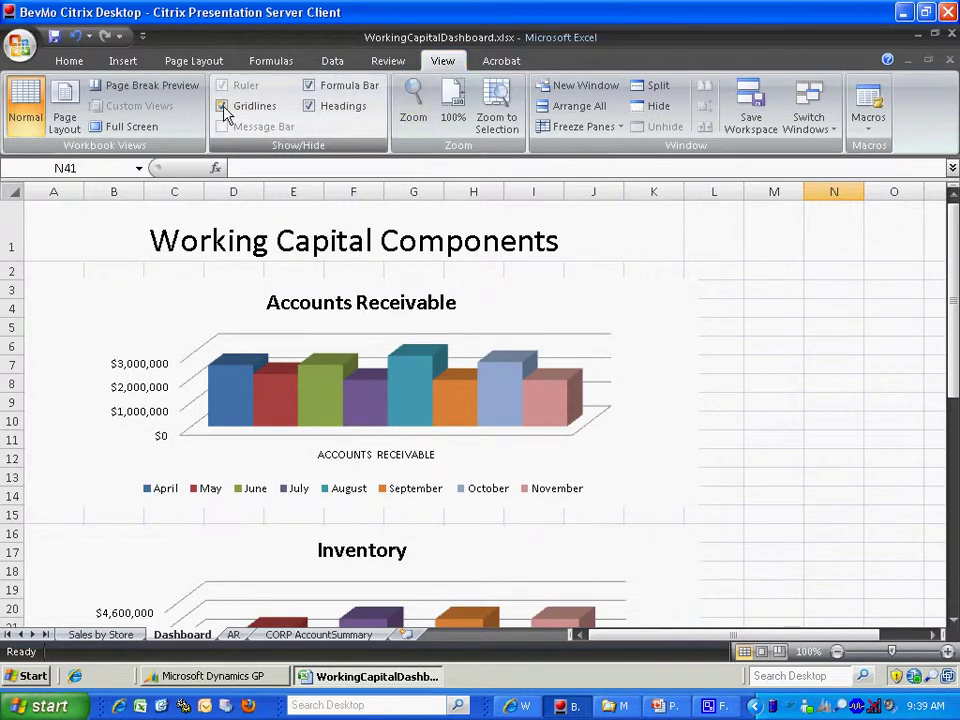
click(224, 108)
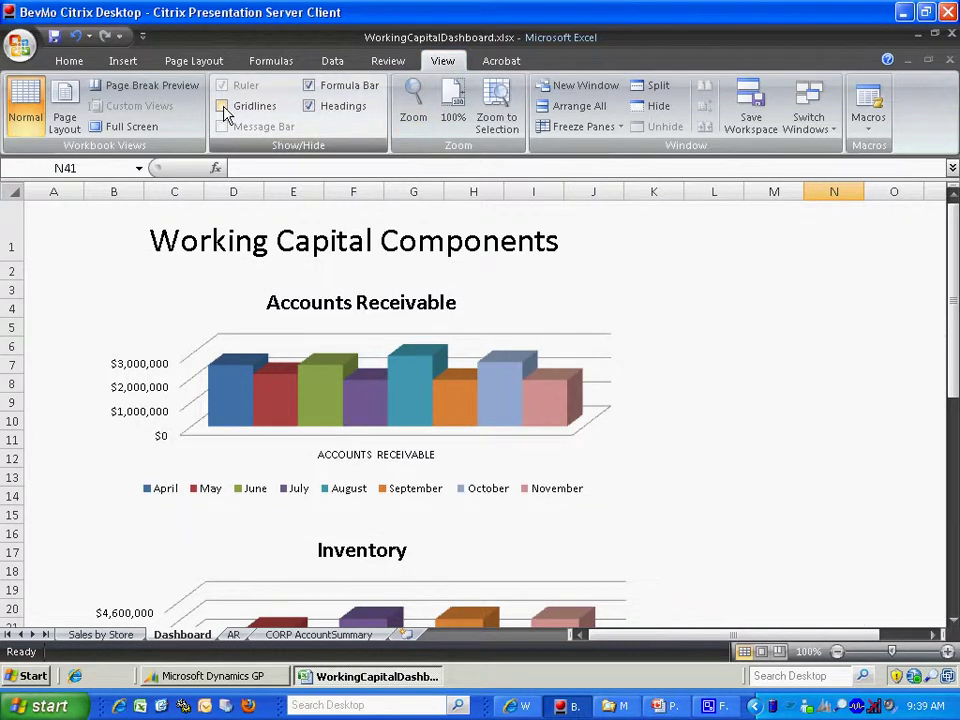
click(310, 107)
click(310, 86)
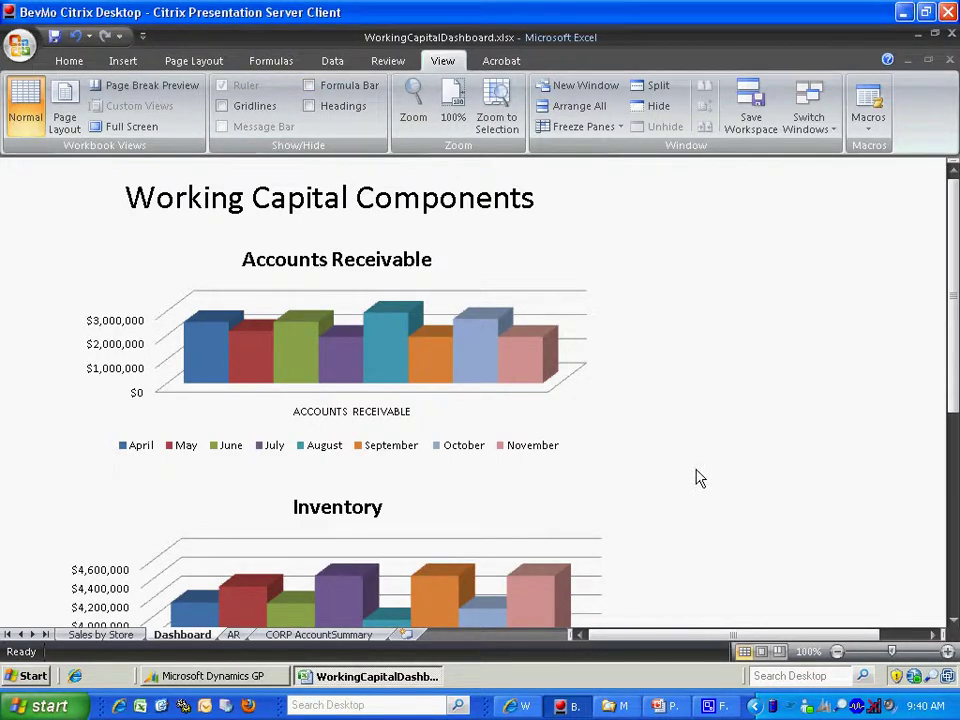
Hide the CORP AccountSummary and AR sheets
right_click(318, 635)
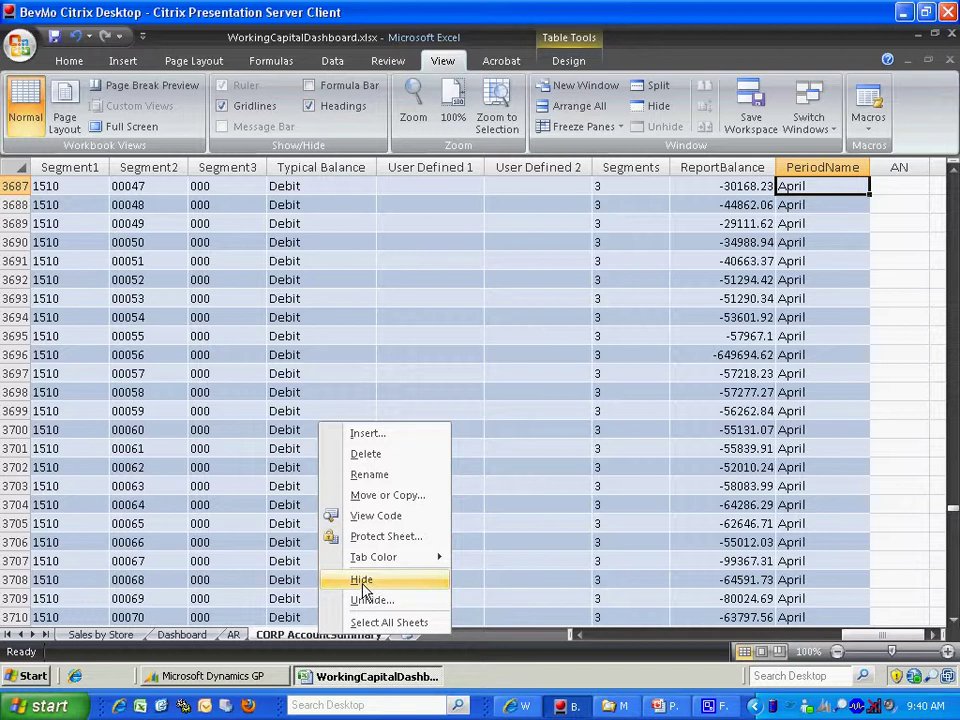
click(362, 583)
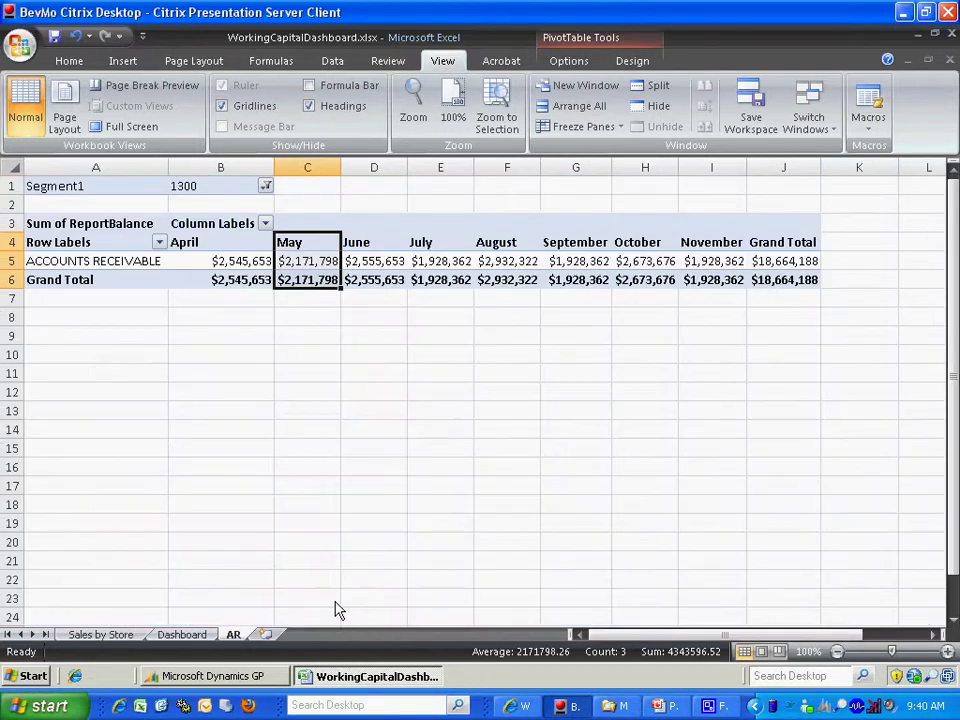
right_click(233, 637)
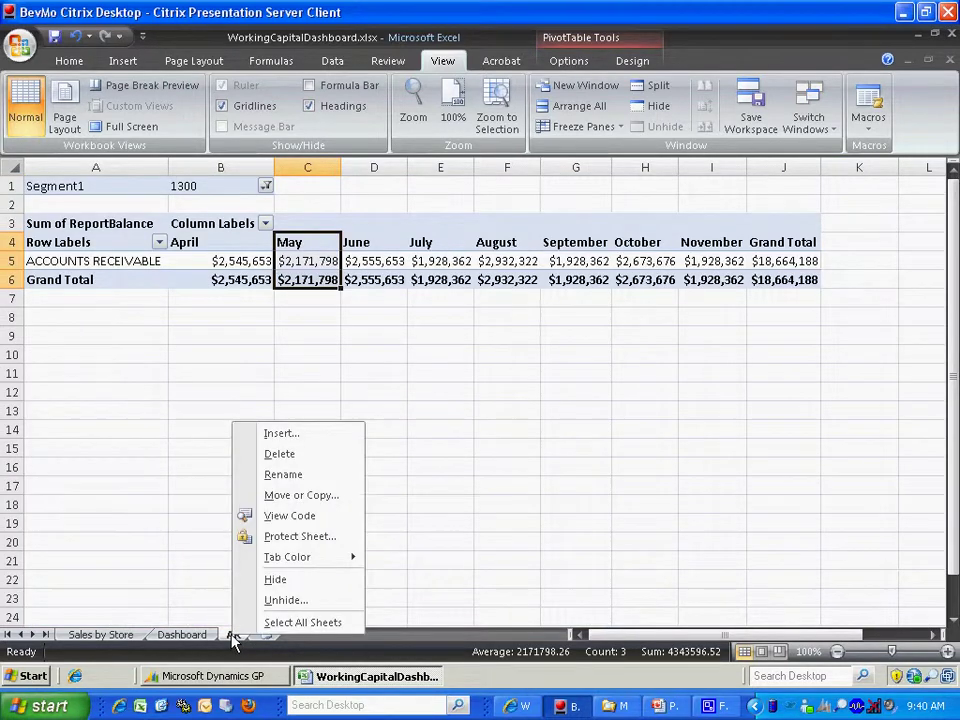
click(278, 582)
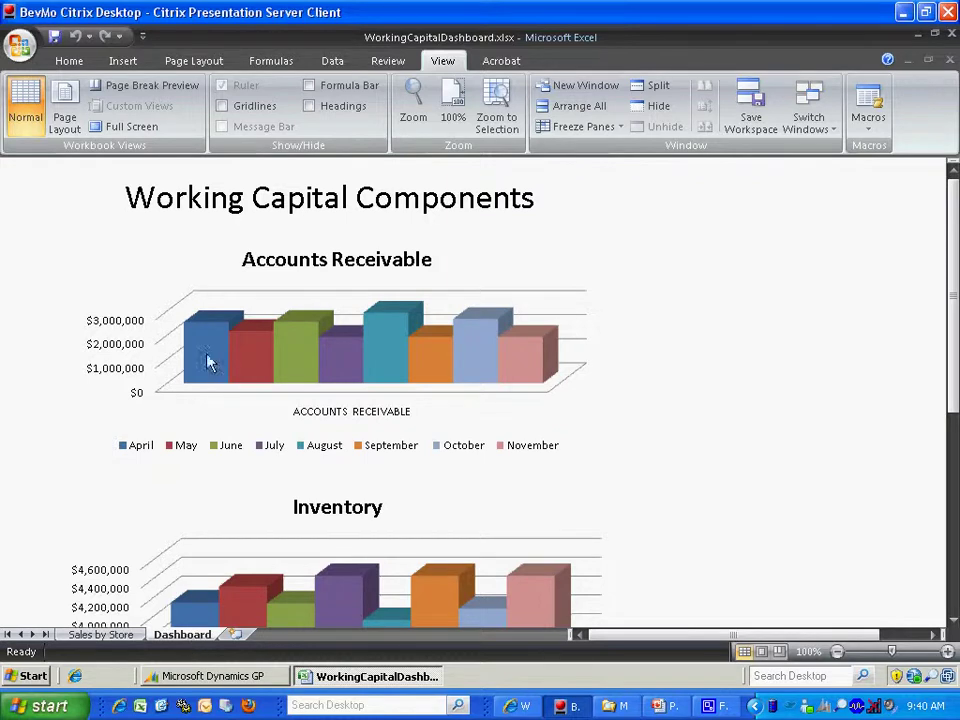